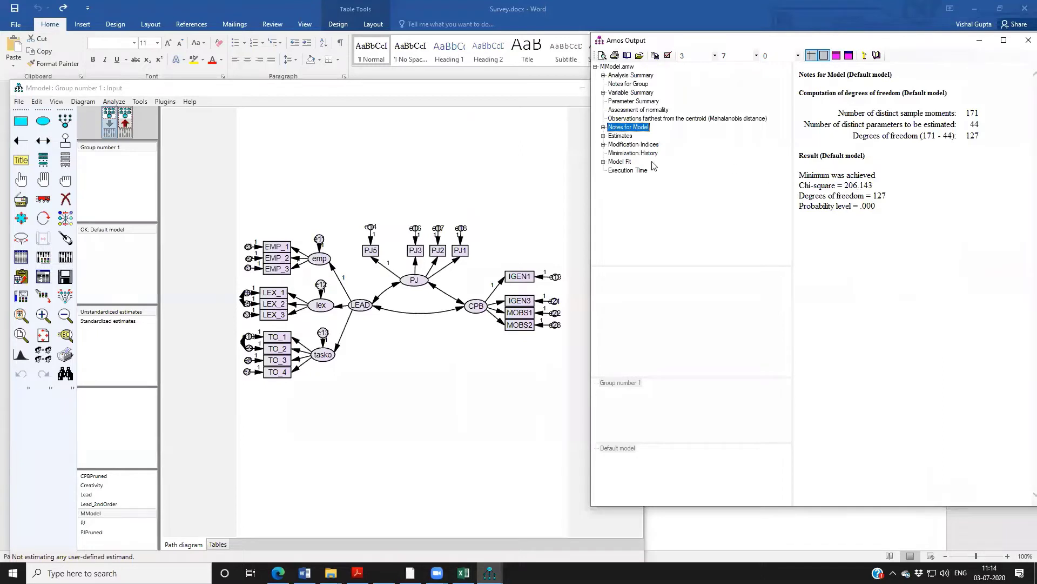
Step: Review the model fit summary for the default model alongside the path diagram
click(620, 161)
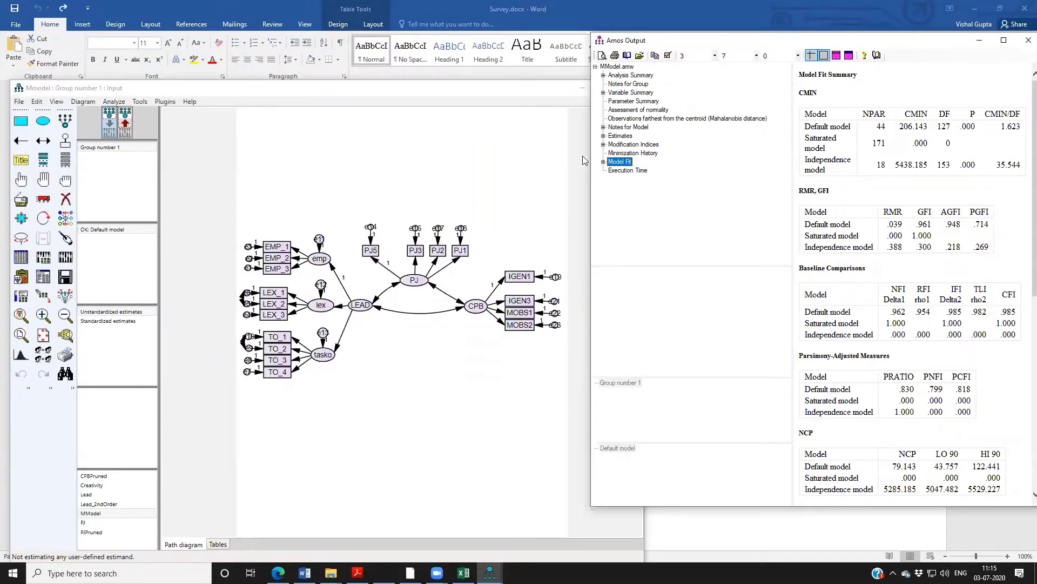
click(366, 96)
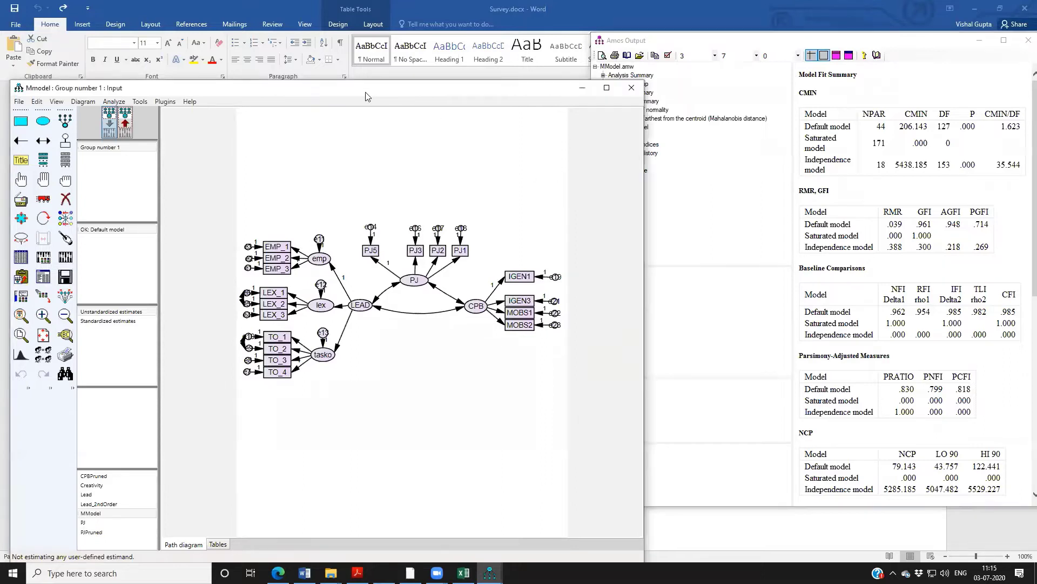
click(715, 85)
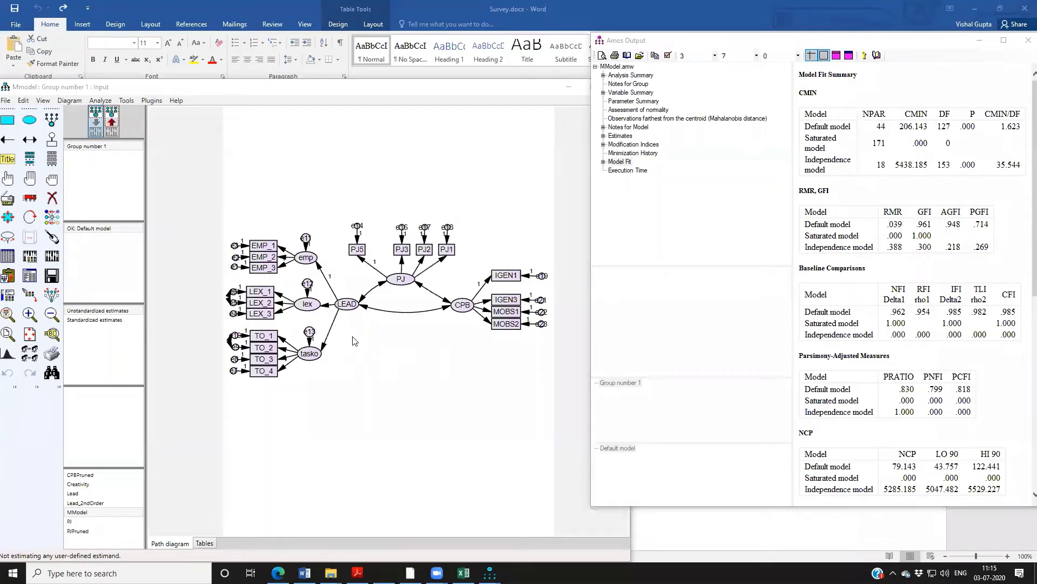
Step: Copy the Standardized Regression Weights table from the estimates in the full-screen output window
click(620, 136)
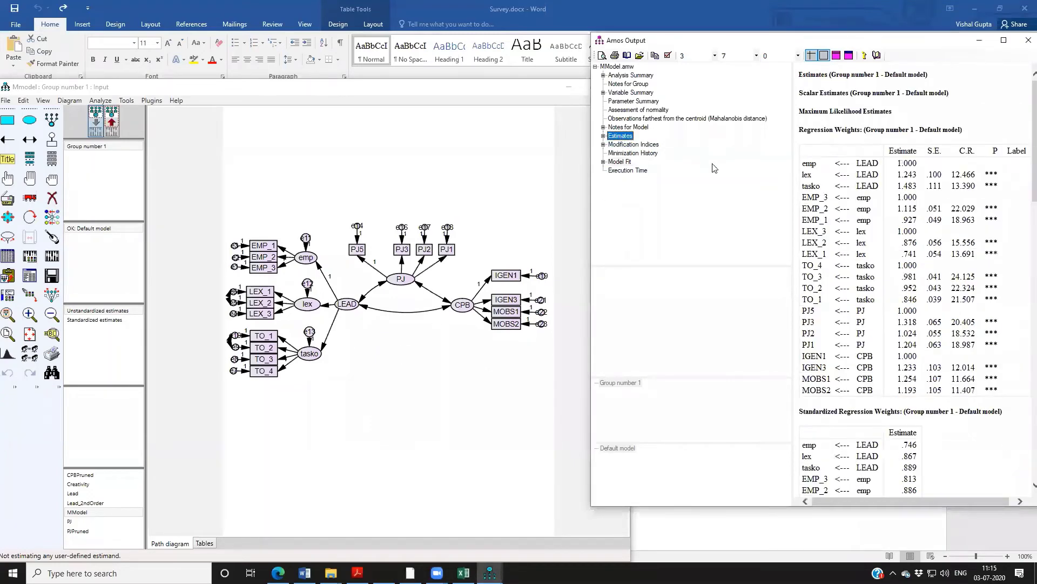
click(1006, 43)
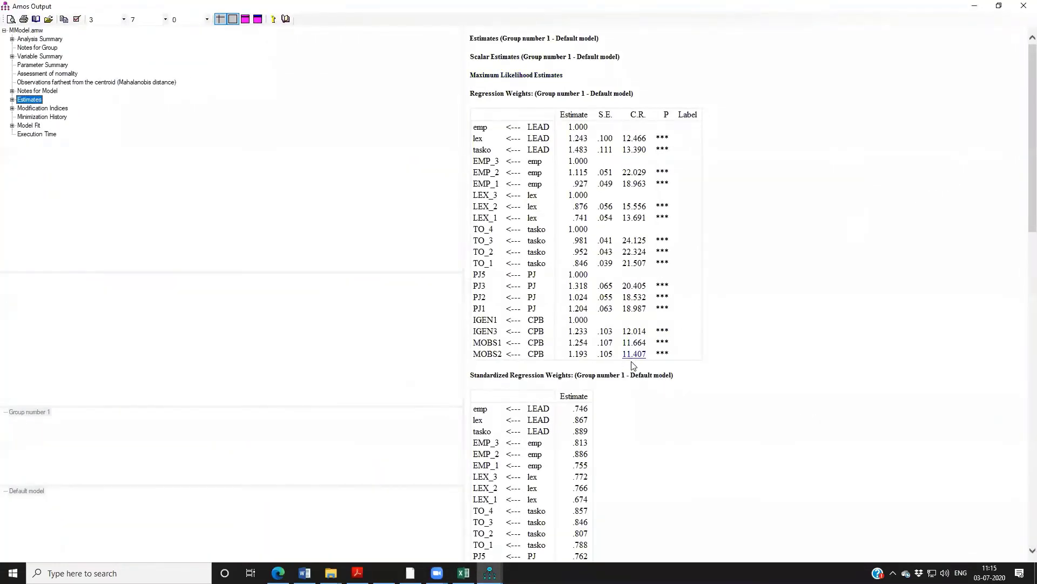
scroll(675, 389, down, 8)
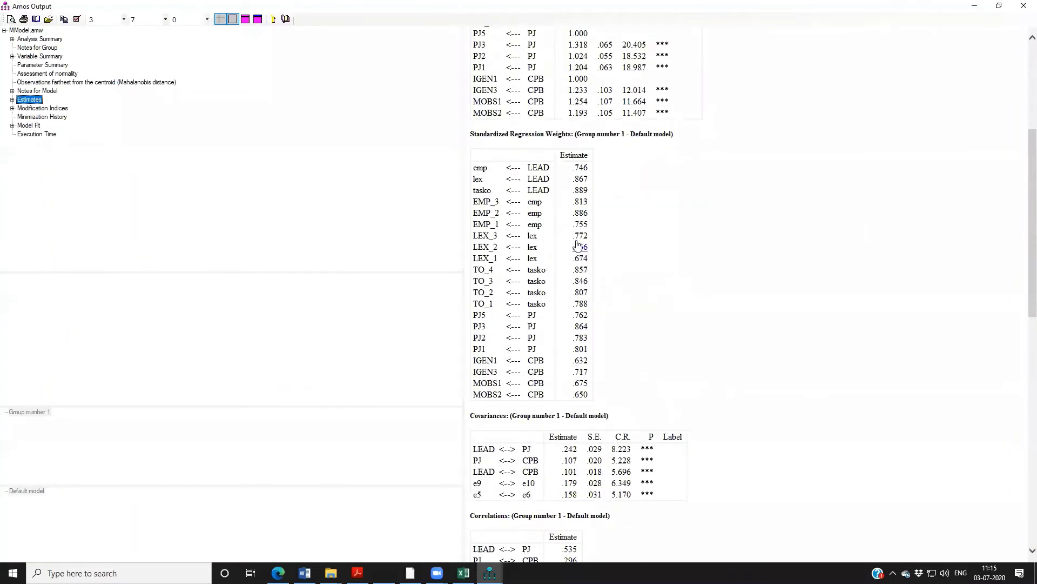
click(539, 160)
click(576, 147)
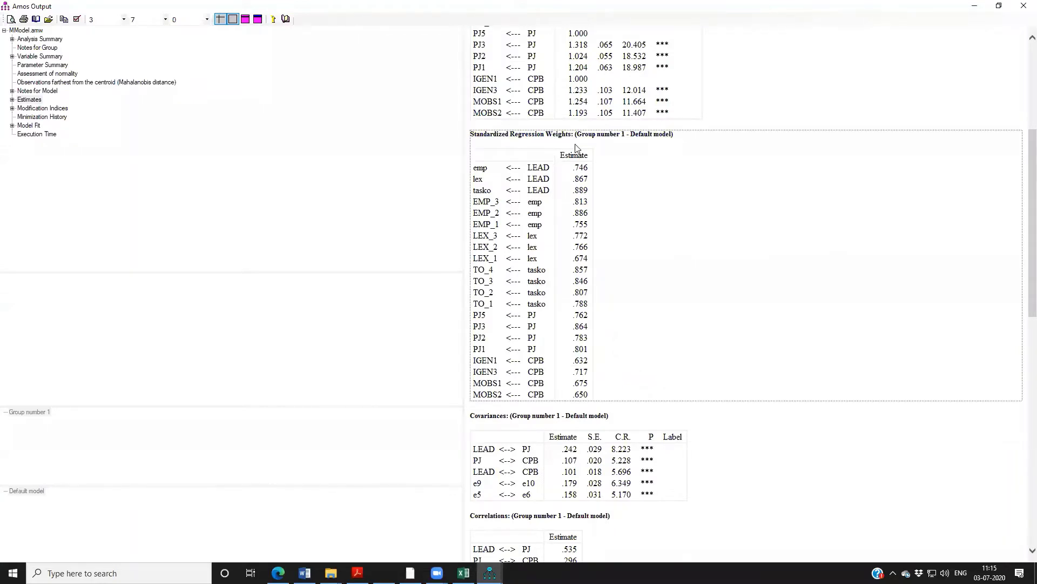
right_click(576, 147)
click(594, 160)
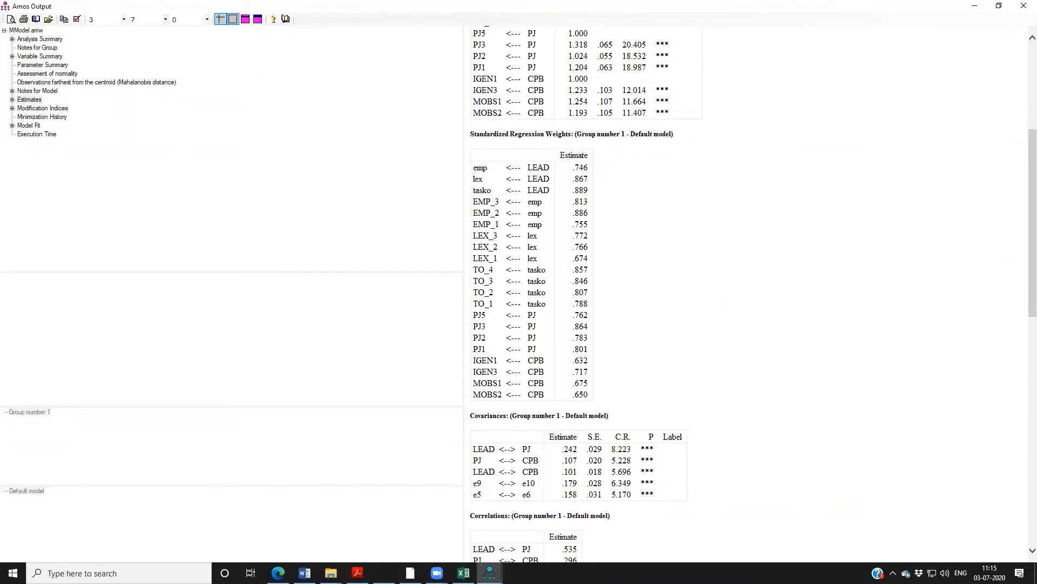
Step: Switch to the AVE-CR-Computations workbook in Excel and add a new worksheet named DiscrValidityTest
key(alt+Tab)
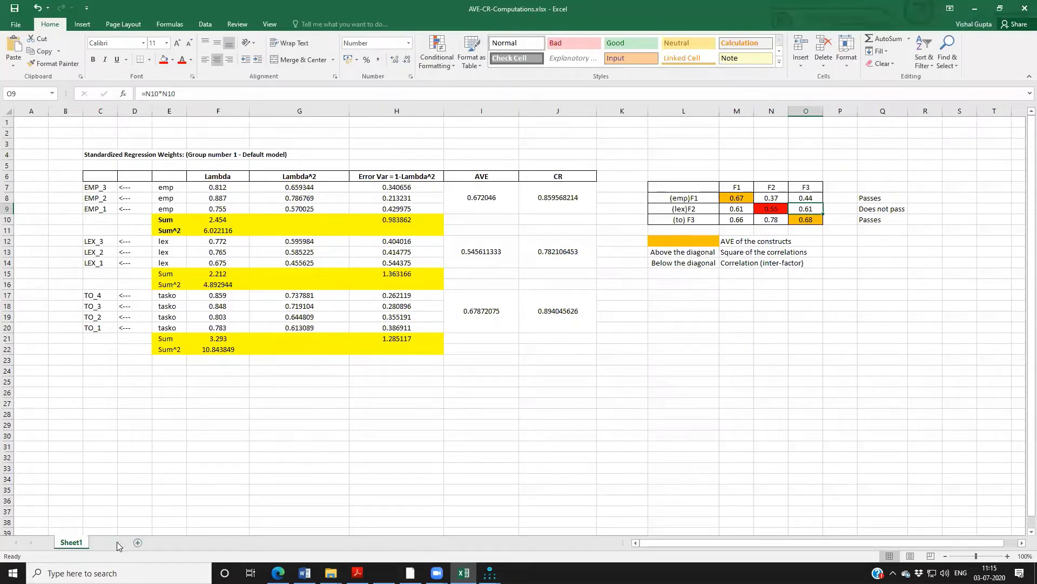
click(111, 542)
double_click(108, 543)
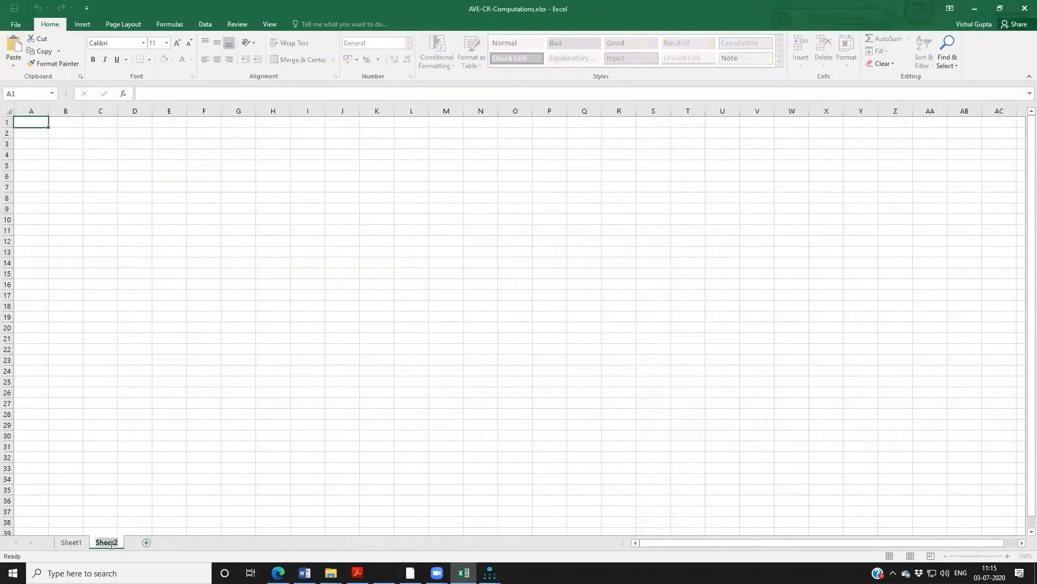
text(Disc)
text(rimin)
key(BackSpace)
key(BackSpace)
key(BackSpace)
key(BackSpace)
key(BackSpace)
text(Validty)
key(BackSpace)
key(BackSpace)
text(ityTes)
key(Return)
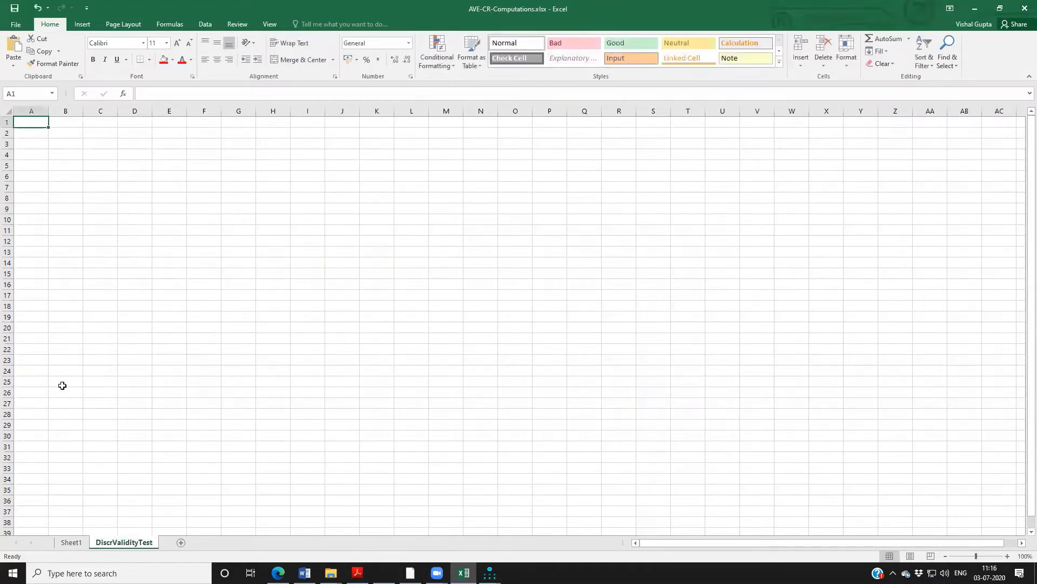
Step: Paste the copied Standardized Regression Weights table into the DiscrValidityTest sheet starting at cell B4
click(64, 154)
key(ctrl+v)
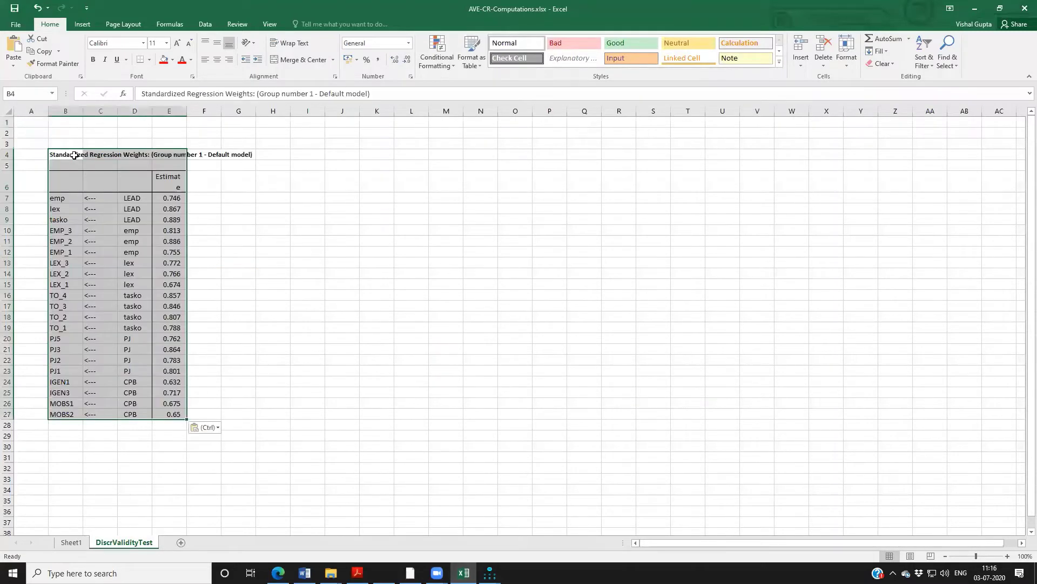
click(209, 236)
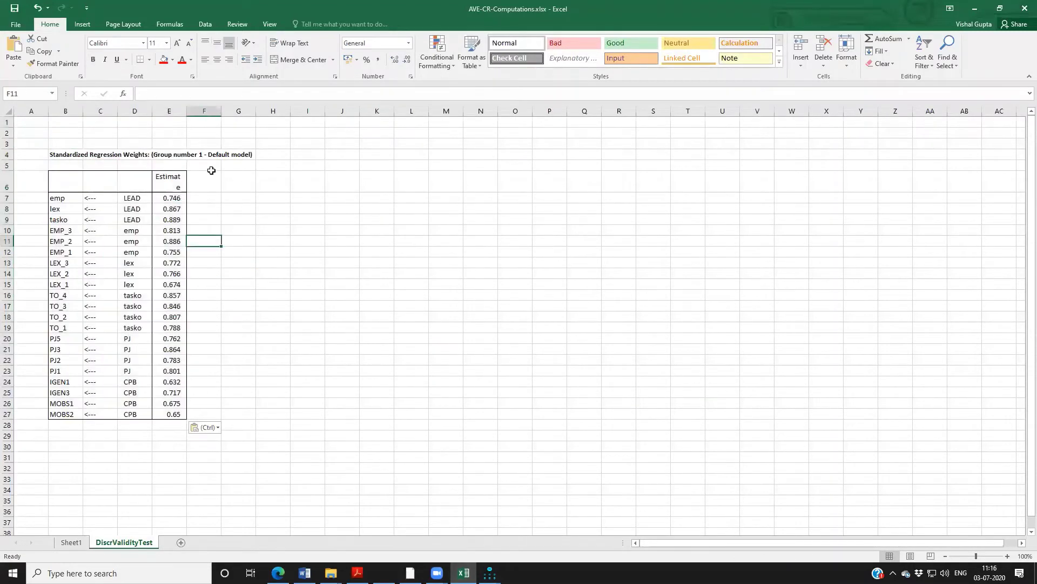
Step: Widen column E and replace the Estimate header in E6 with Lambda
click(169, 182)
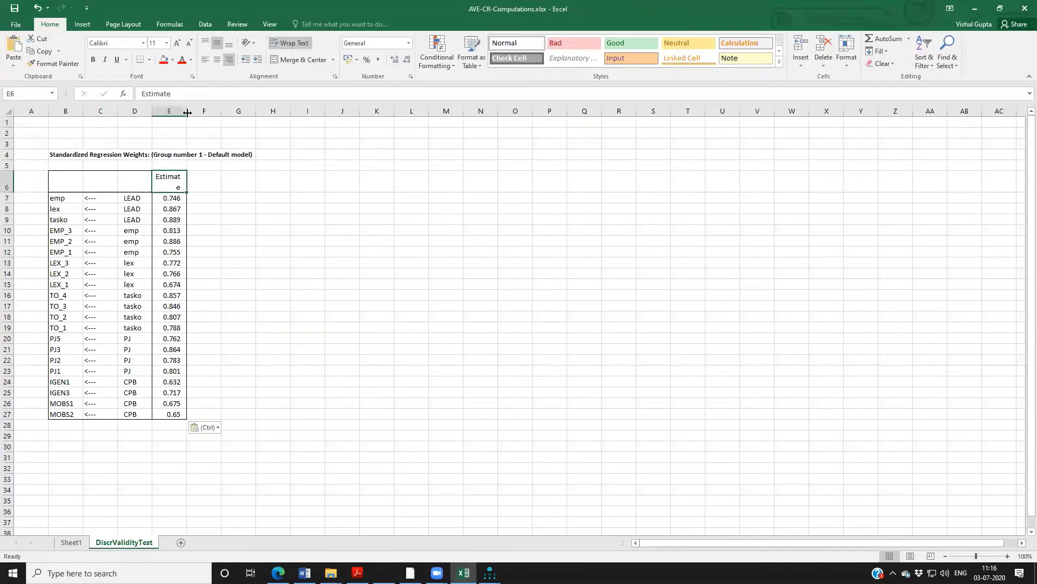
drag(186, 111, 214, 111)
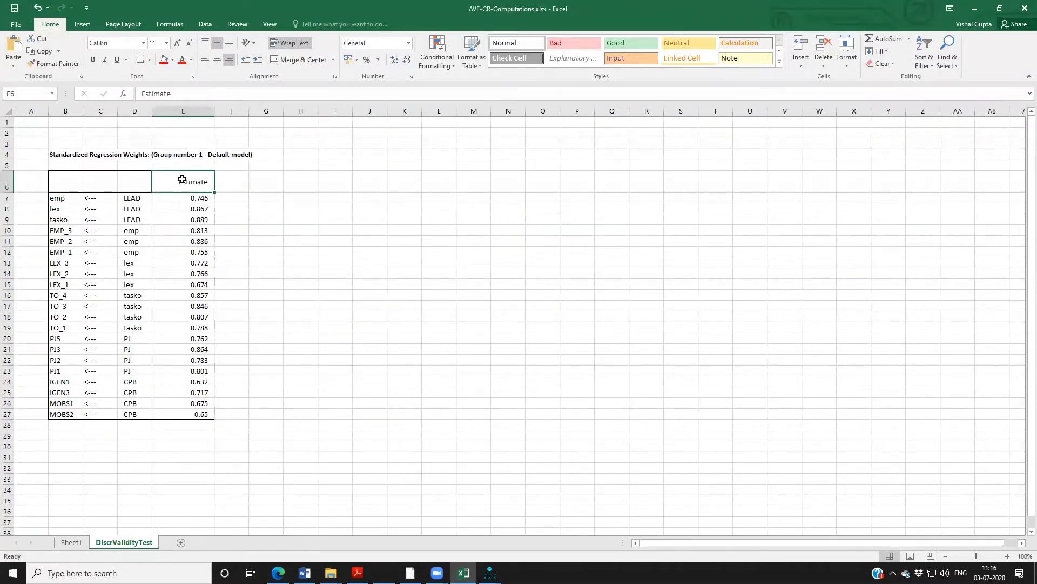
text(Lam)
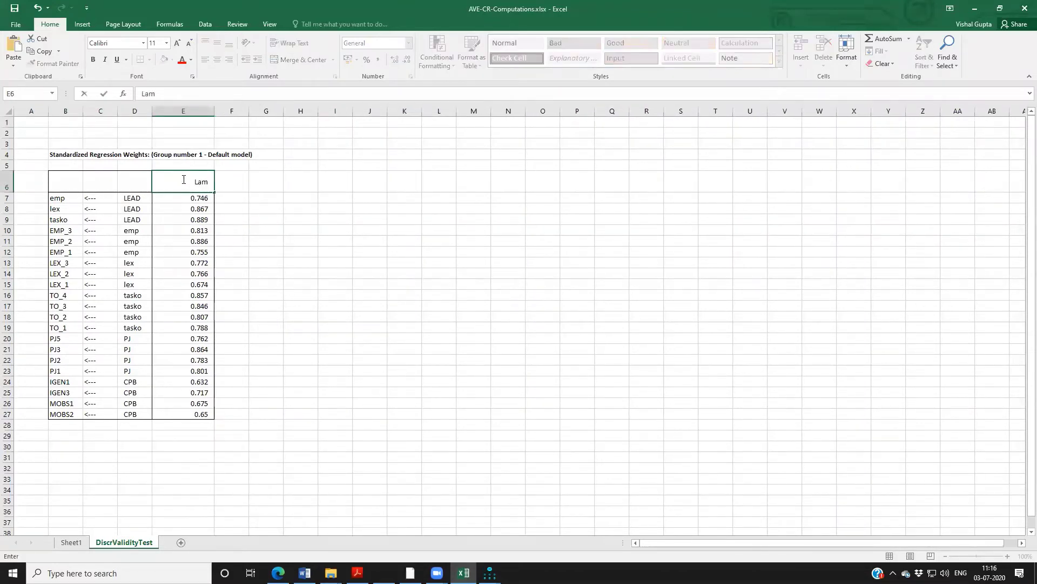
text(bda)
key(Return)
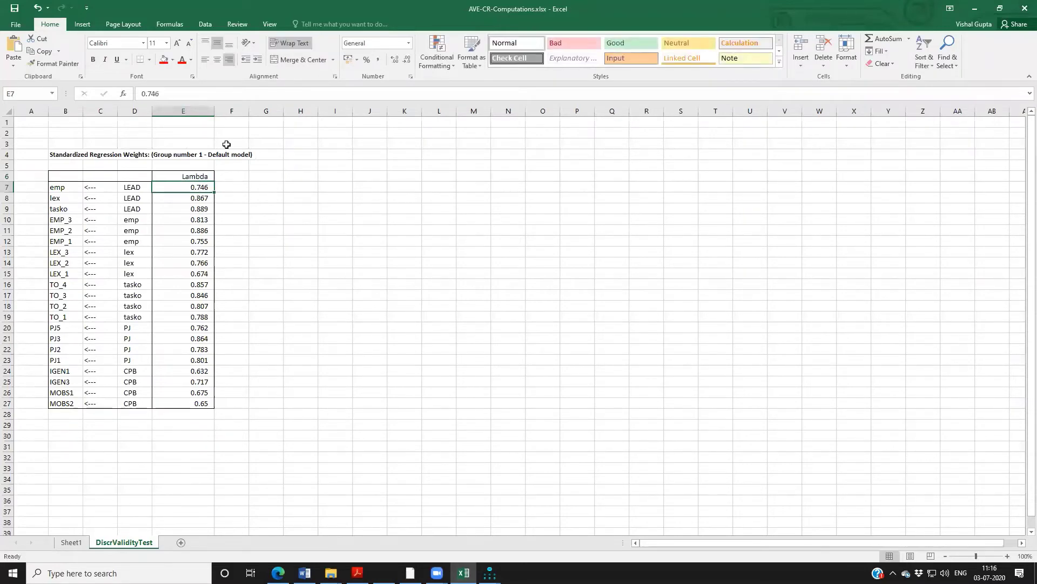
Step: Enter the headers Lambda^2 in F6 and 1-Lambda^2 in G6, and fit both columns to their text
click(223, 179)
text(Lam)
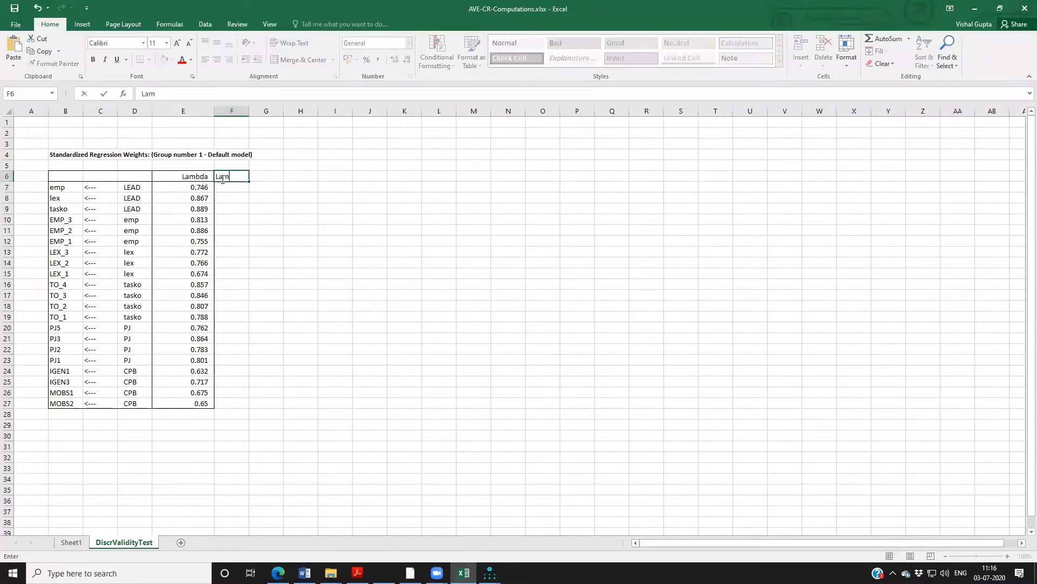
text(bda^2)
key(Tab)
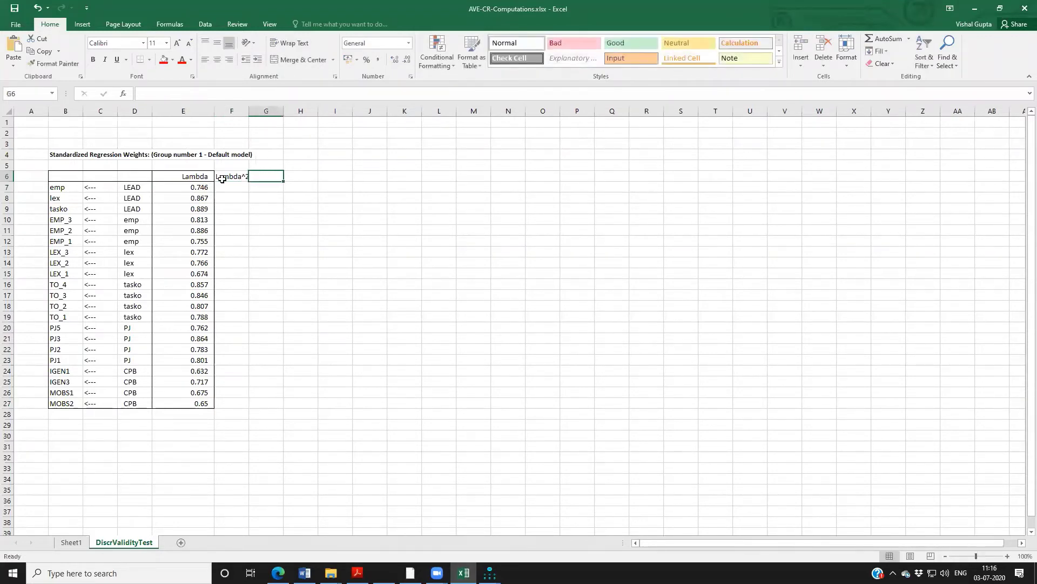
text(1-L)
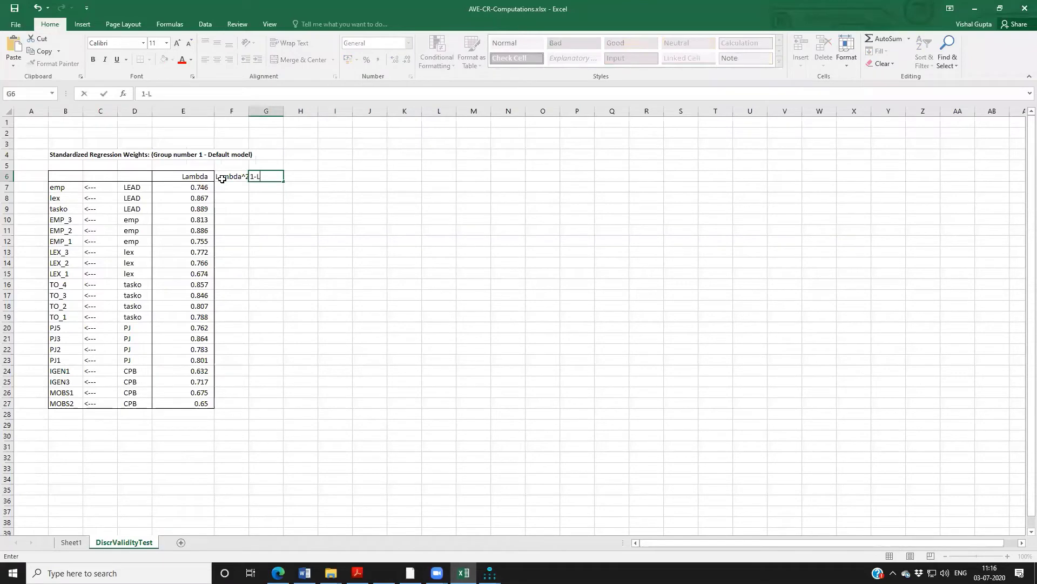
text(ambda^2)
key(Tab)
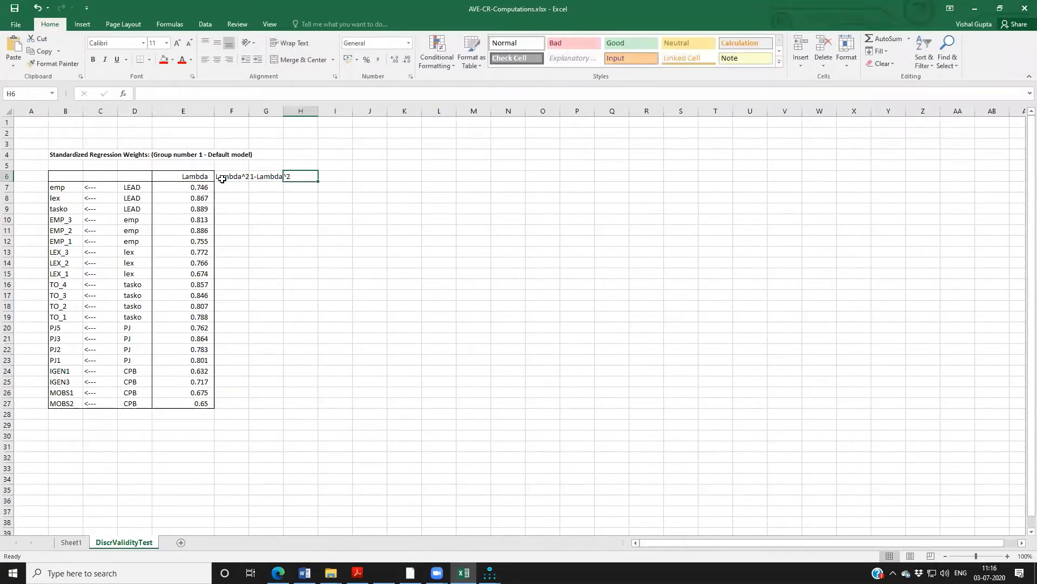
double_click(248, 111)
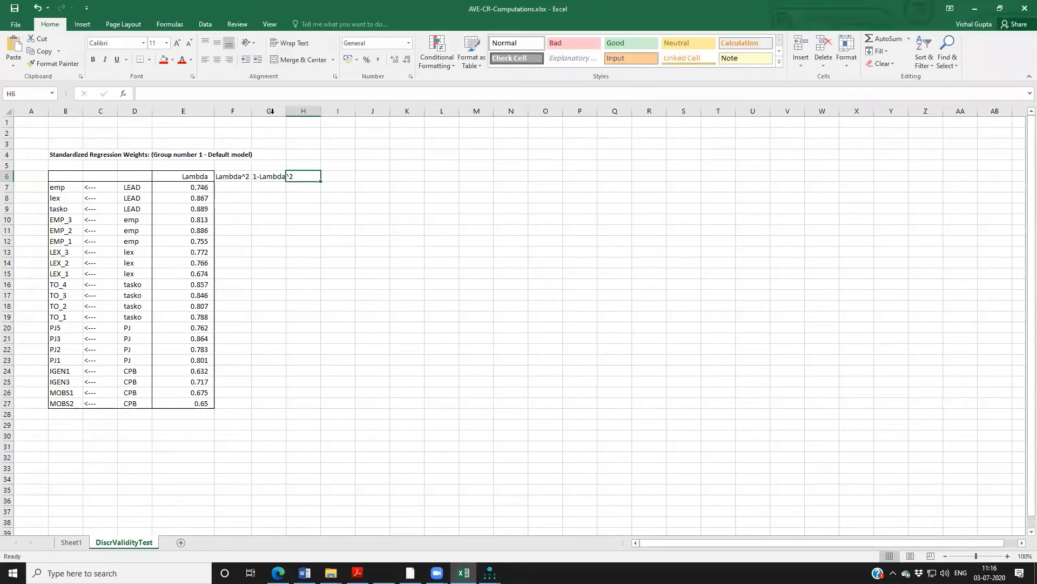
double_click(285, 110)
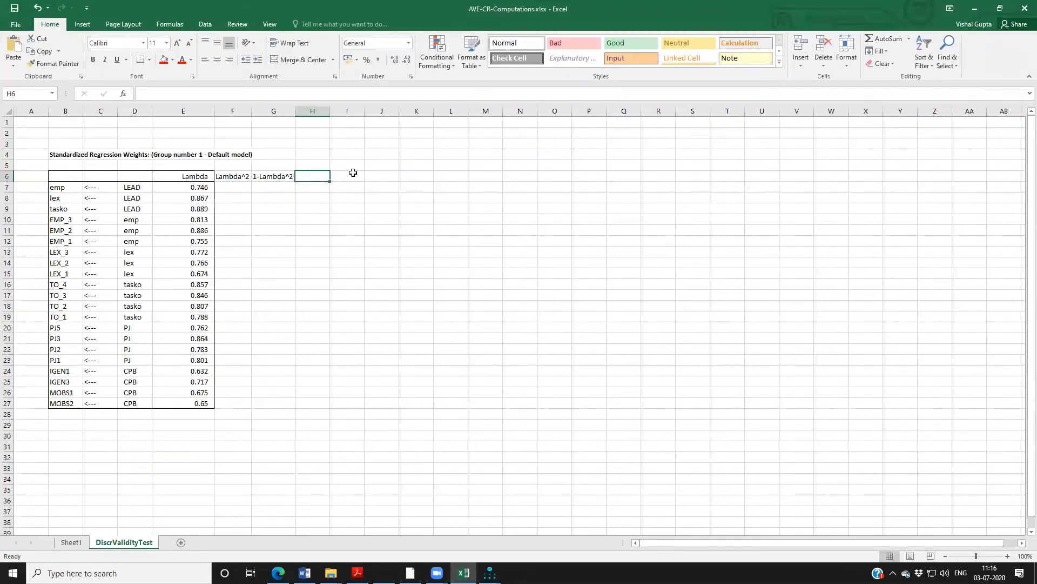
Step: Enter the headers AVE in I6 and CR in J6, and widen columns F and G
click(355, 173)
text(AVE)
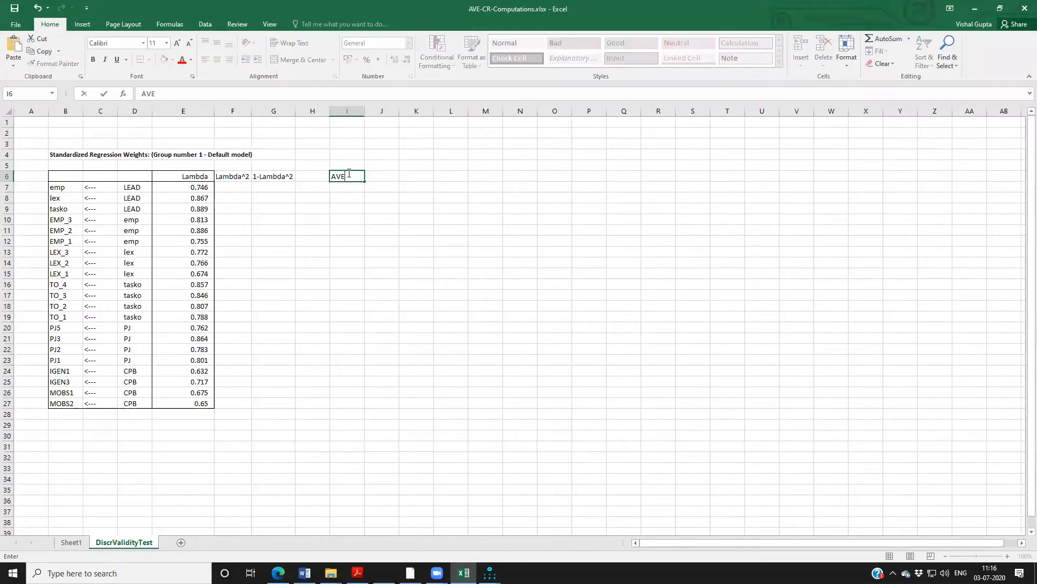
key(Tab)
text(C)
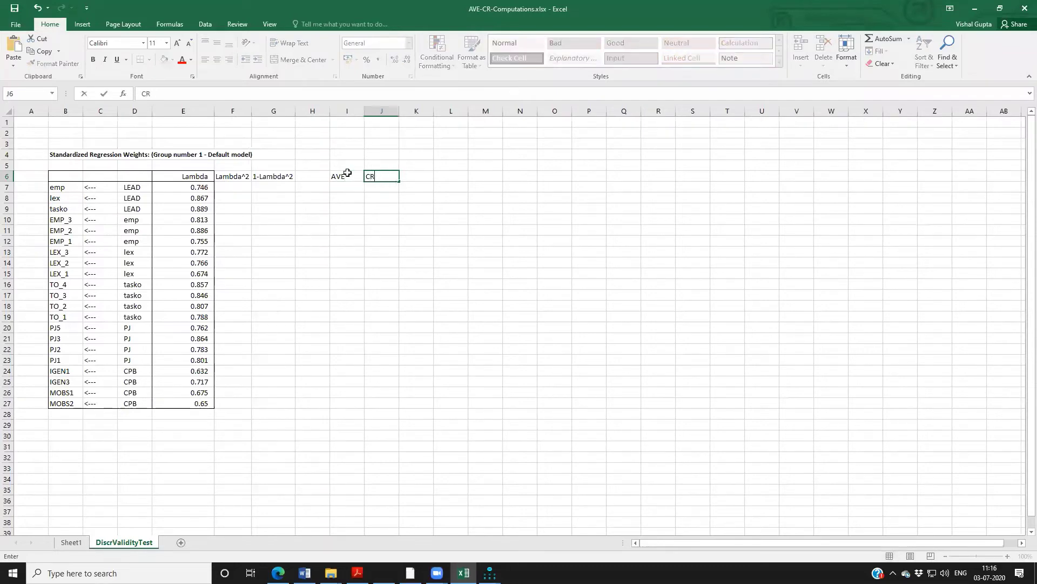
text(R)
key(Return)
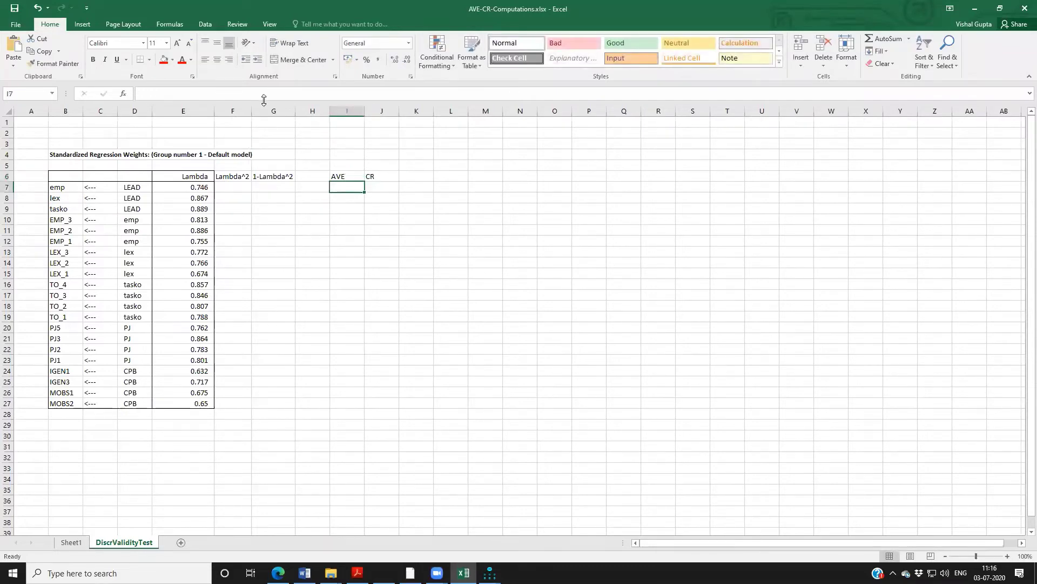
drag(251, 110, 352, 111)
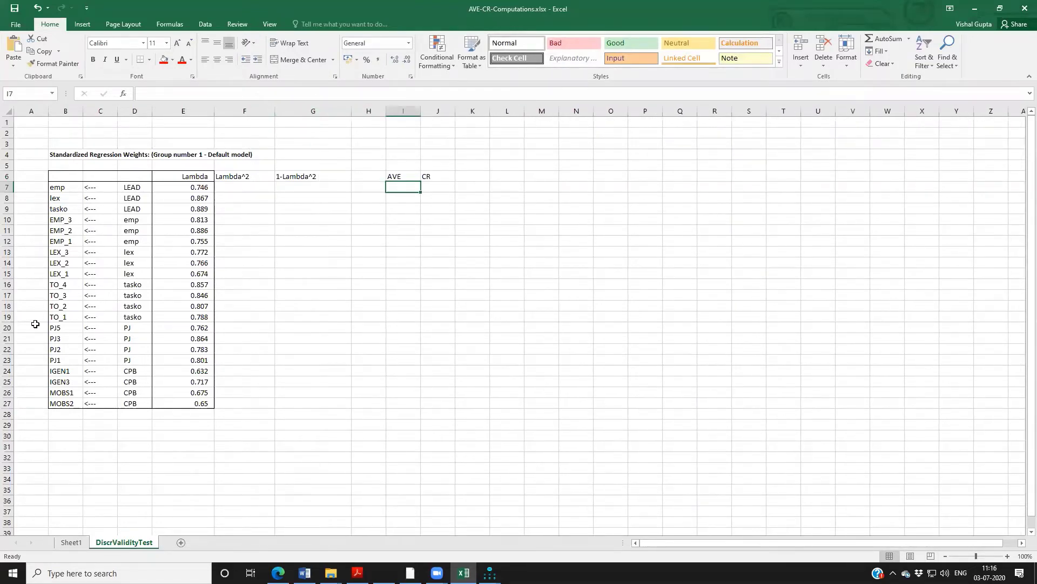
Step: Insert two blank rows above the PJ5 row to separate the tasko items from the PJ items
click(7, 327)
right_click(7, 327)
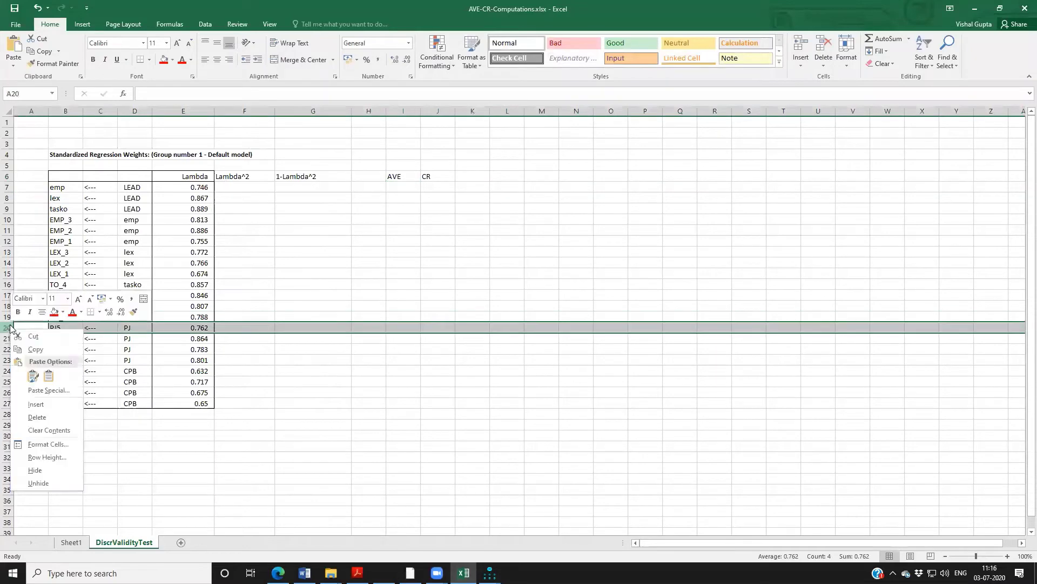
click(36, 404)
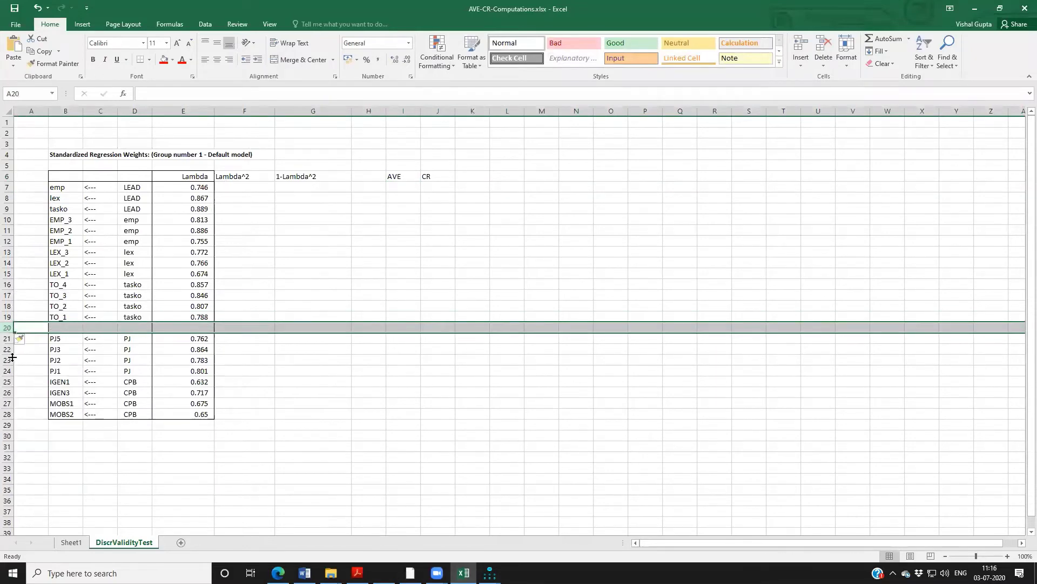
right_click(8, 328)
click(36, 401)
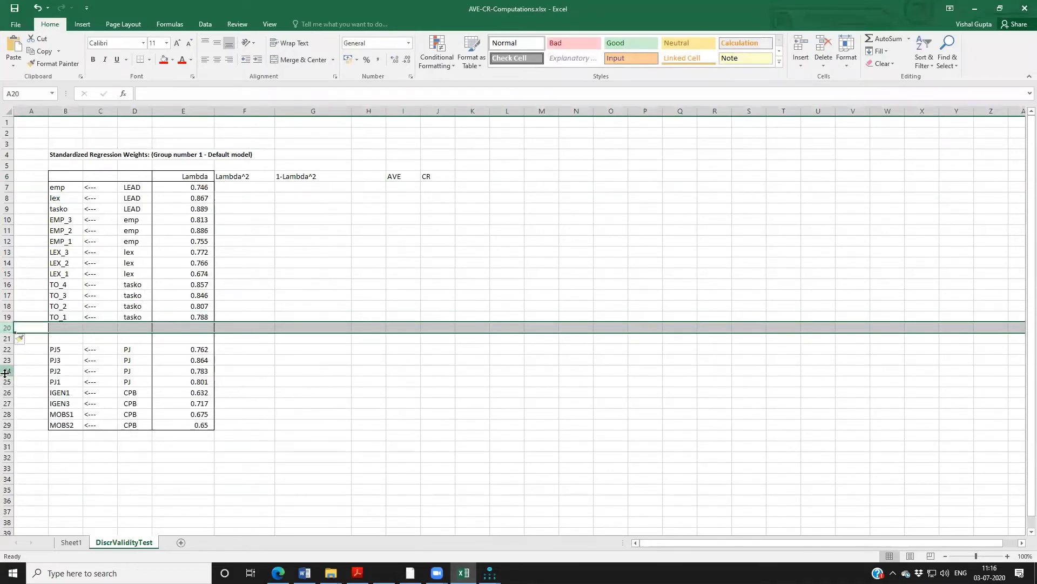
Step: Insert two blank rows above the IGEN1 row to separate the PJ items from the CPB items
click(7, 392)
right_click(6, 393)
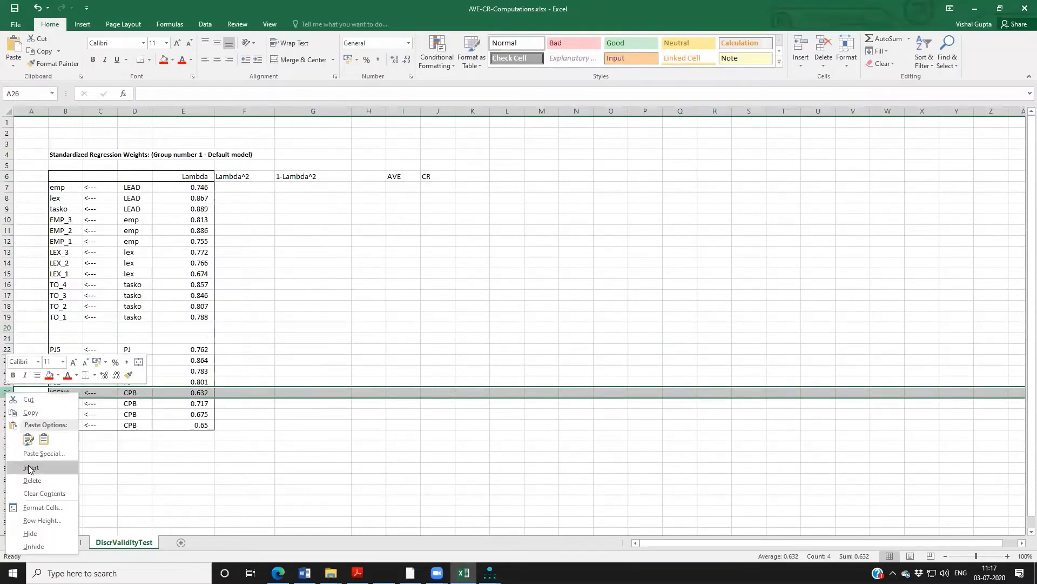
click(30, 468)
right_click(8, 392)
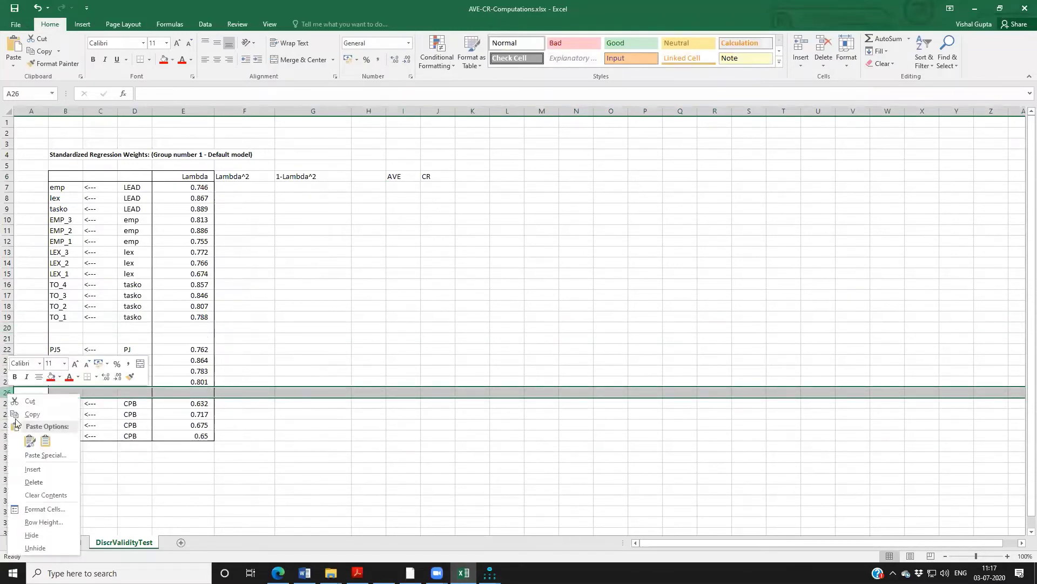
click(30, 470)
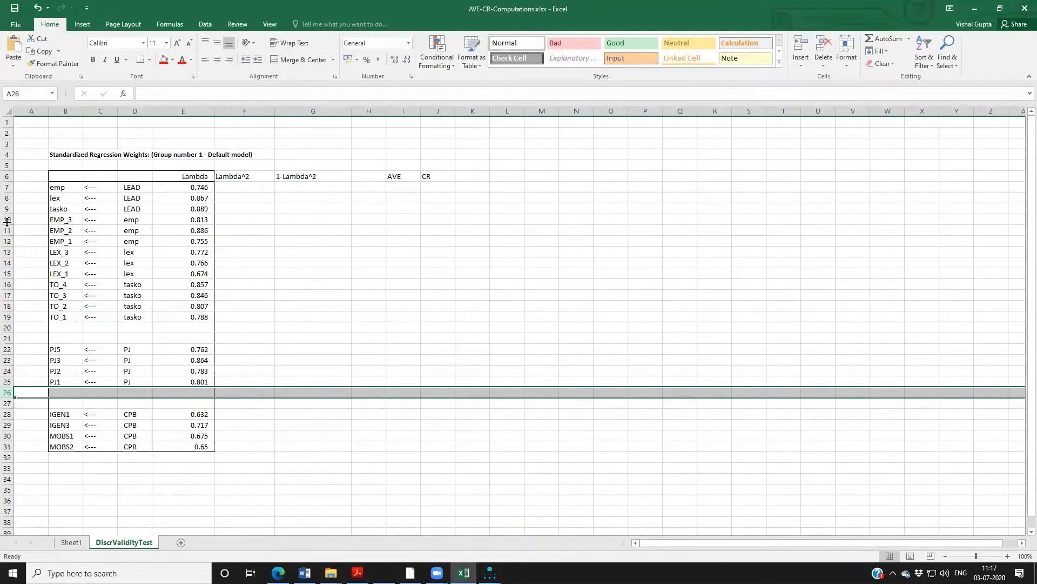
Step: Insert two blank rows above the EMP_3 row to separate the LEAD factors from the emp items
click(7, 219)
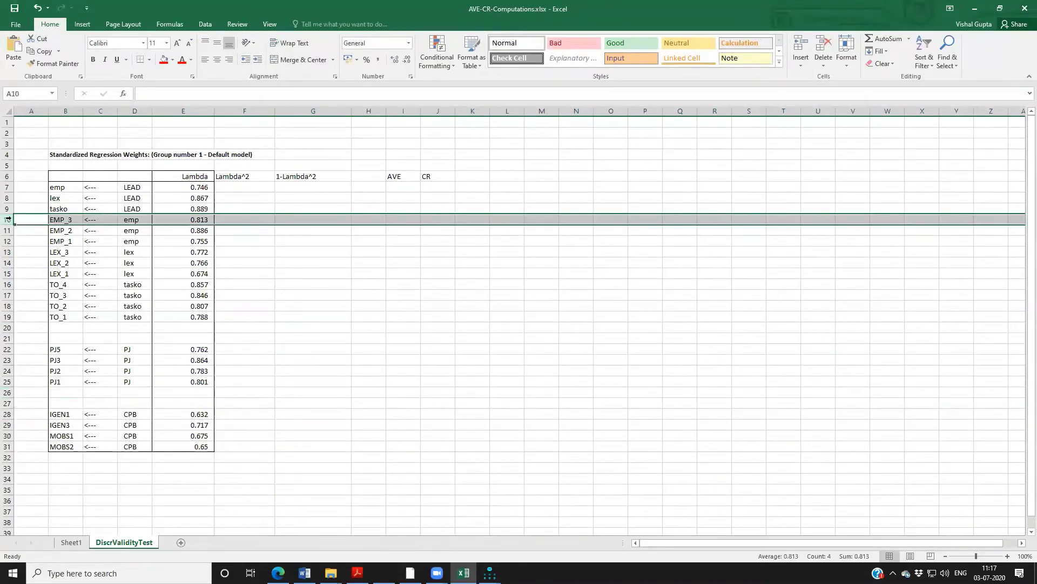
right_click(7, 219)
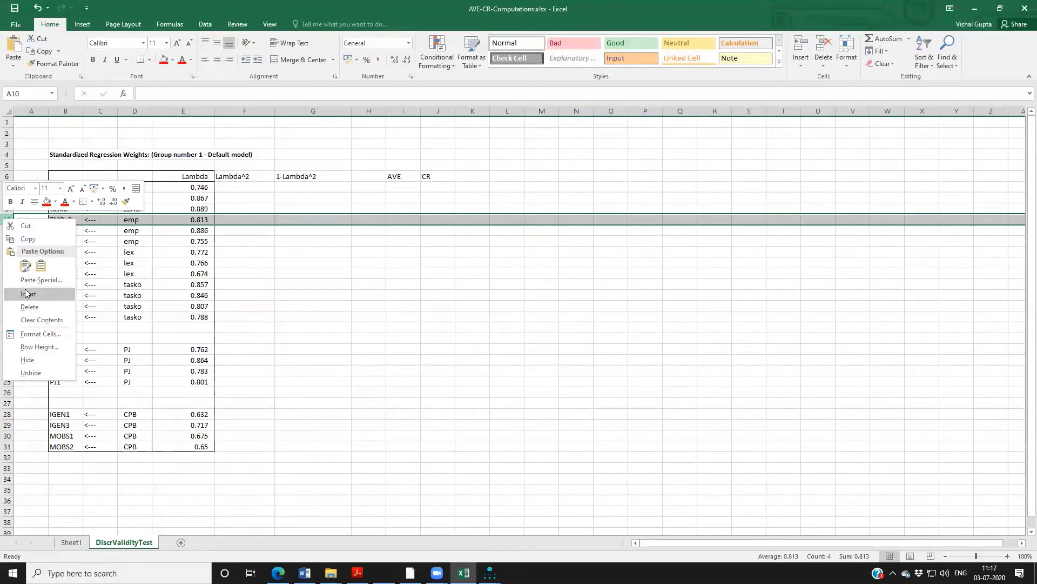
click(25, 288)
right_click(6, 220)
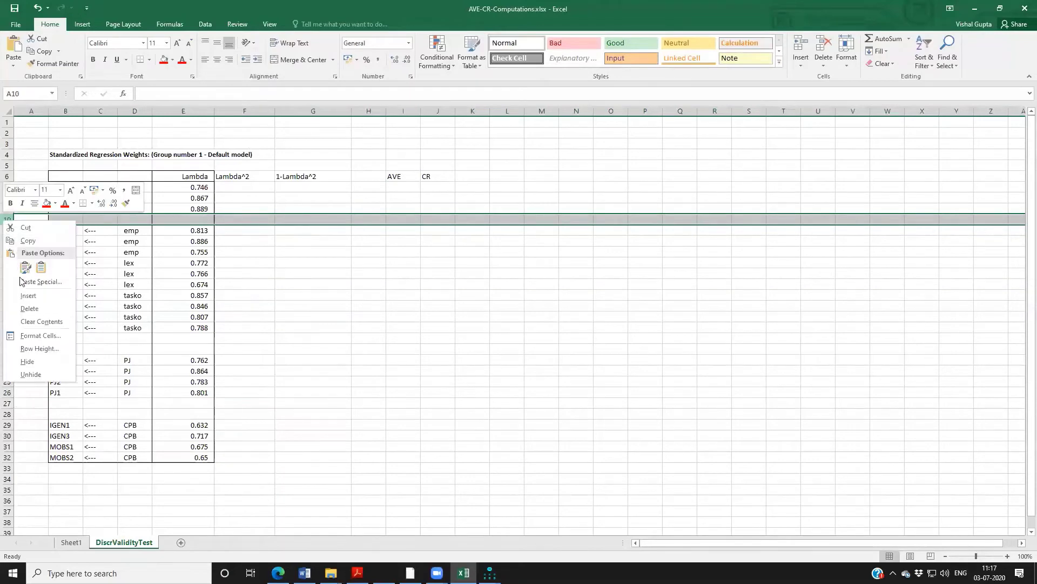
click(25, 296)
click(329, 316)
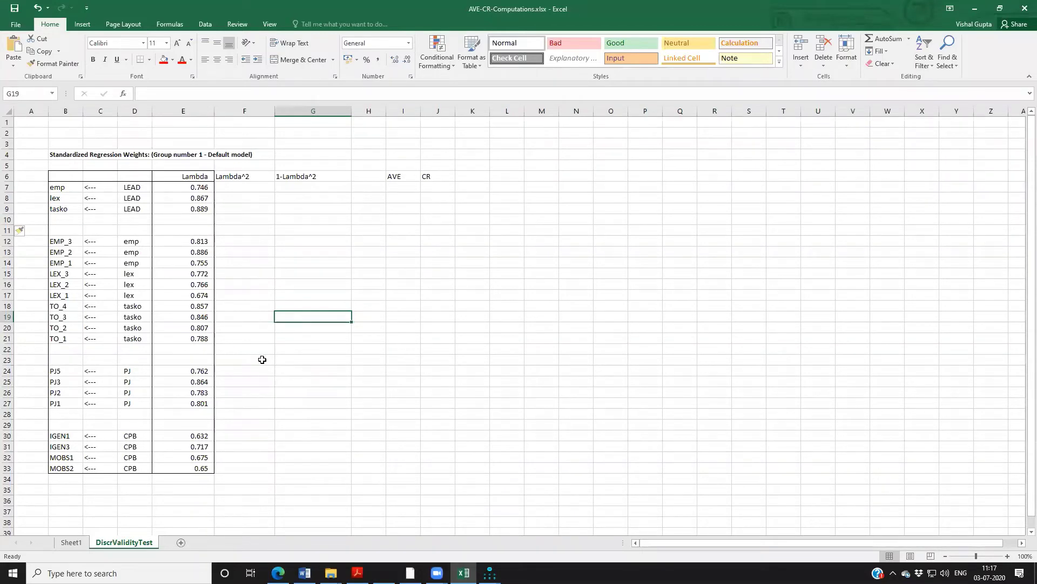
Step: Check the header wording on Sheet1, and change the G6 header on DiscrValidityTest to Error Var=1-Lambda^2
click(69, 542)
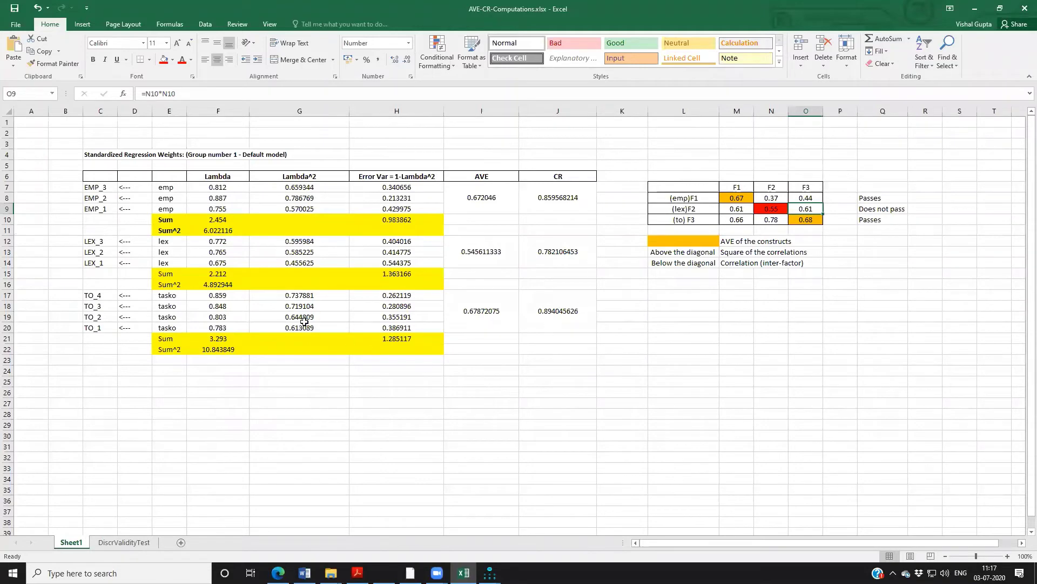
click(139, 542)
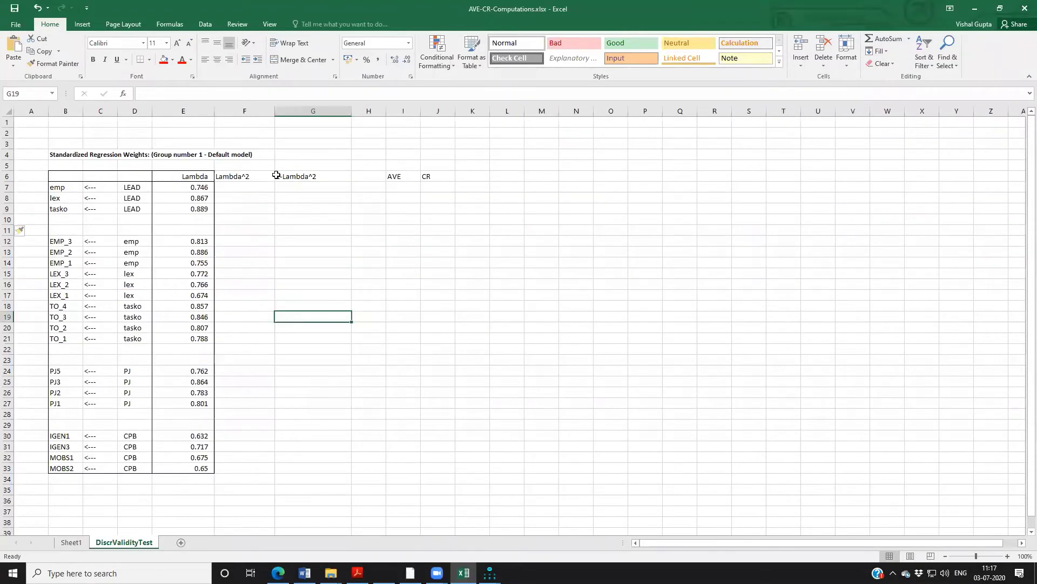
double_click(276, 175)
text(Error Va)
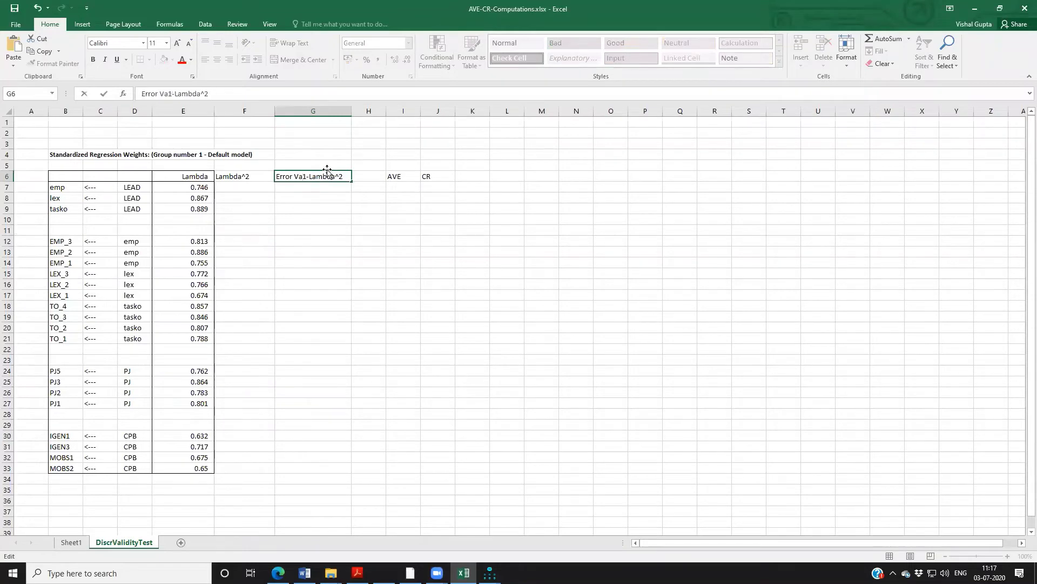
text(r=)
key(Return)
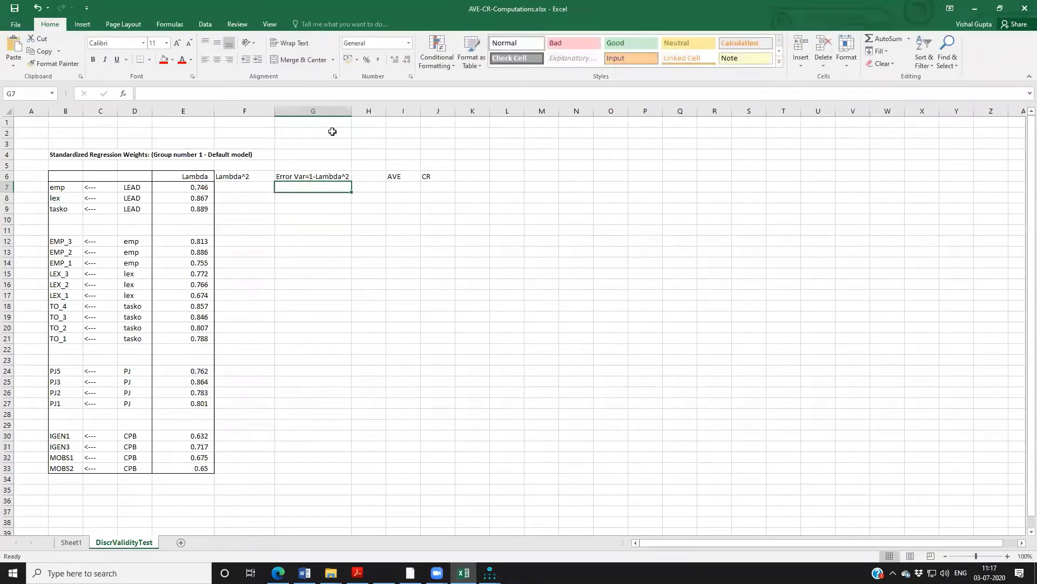
Step: Widen column G slightly and center the contents of columns E through J
drag(351, 108, 196, 115)
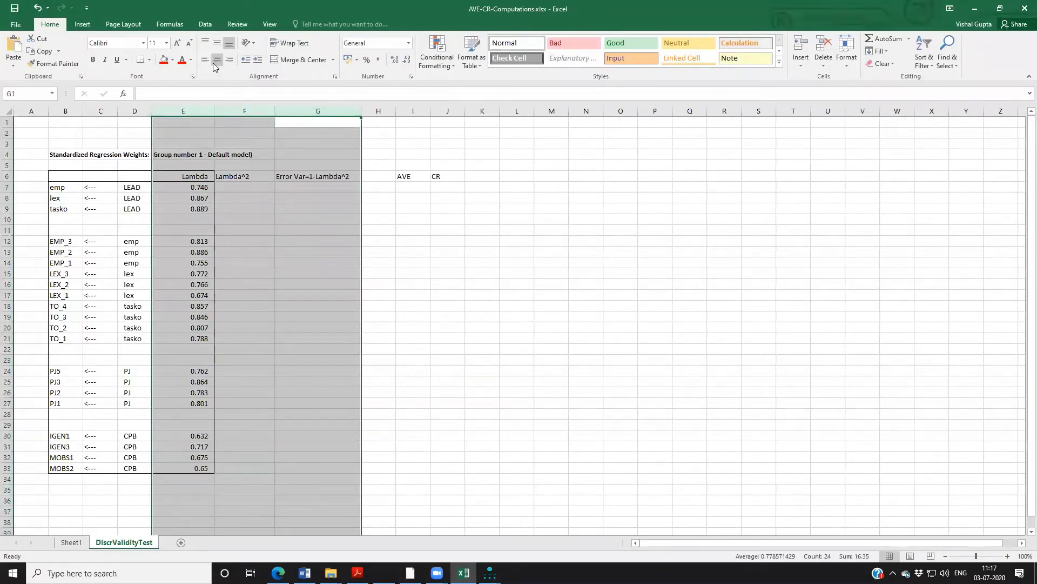
click(215, 61)
drag(339, 112, 449, 111)
click(218, 60)
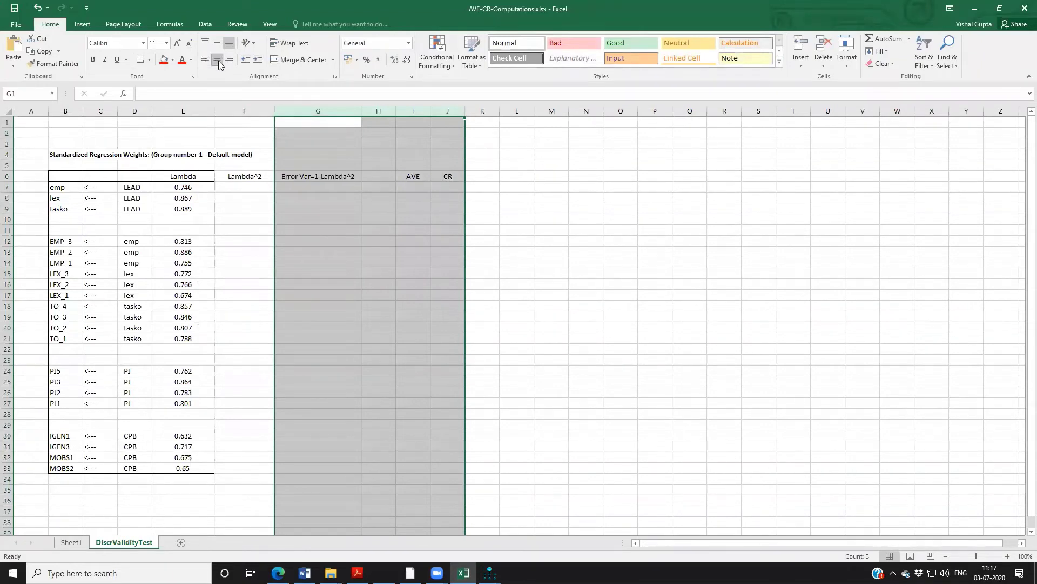
click(218, 61)
click(318, 215)
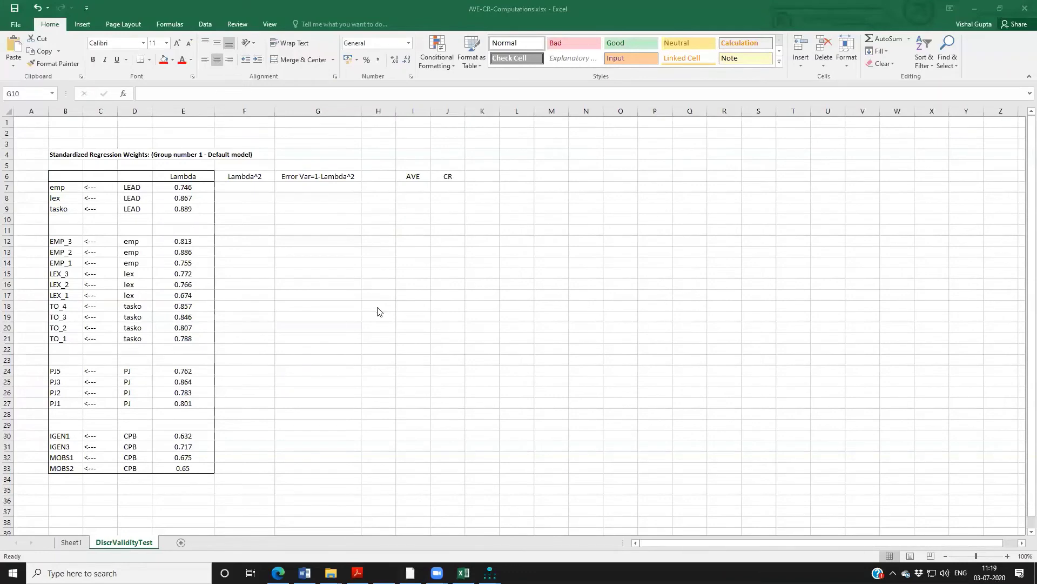
Step: Switch to File Explorer and open 1_Introduction_withannotation.ppt from the Presentations folder inside Material
mouse_move(330, 572)
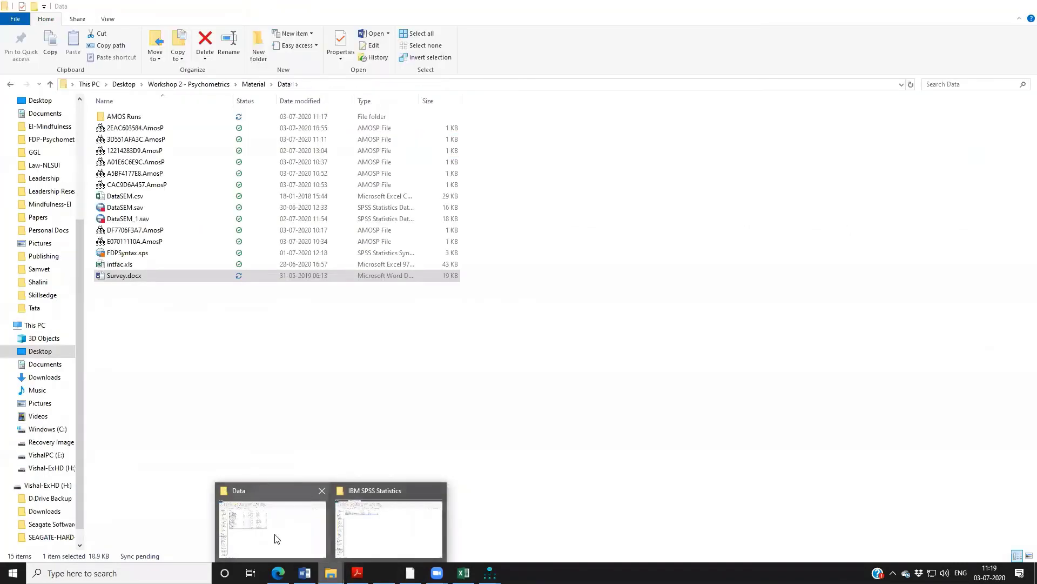
click(273, 534)
click(202, 85)
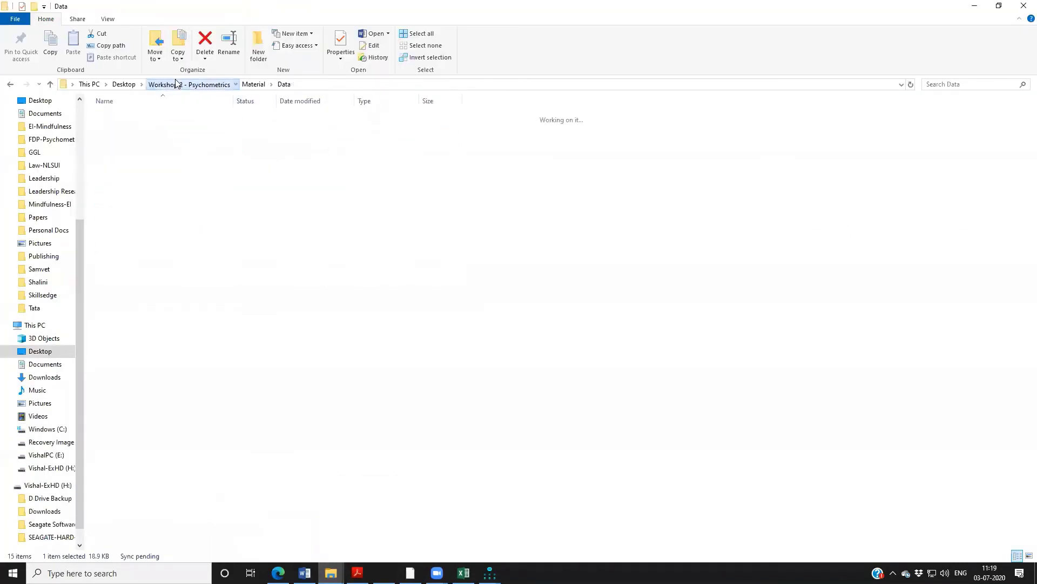
double_click(157, 119)
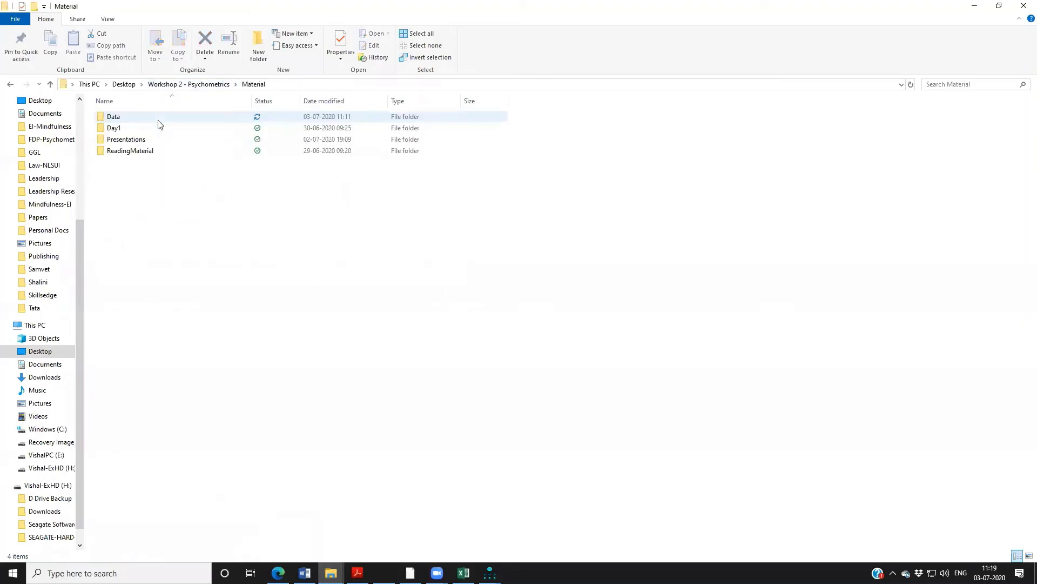
double_click(143, 139)
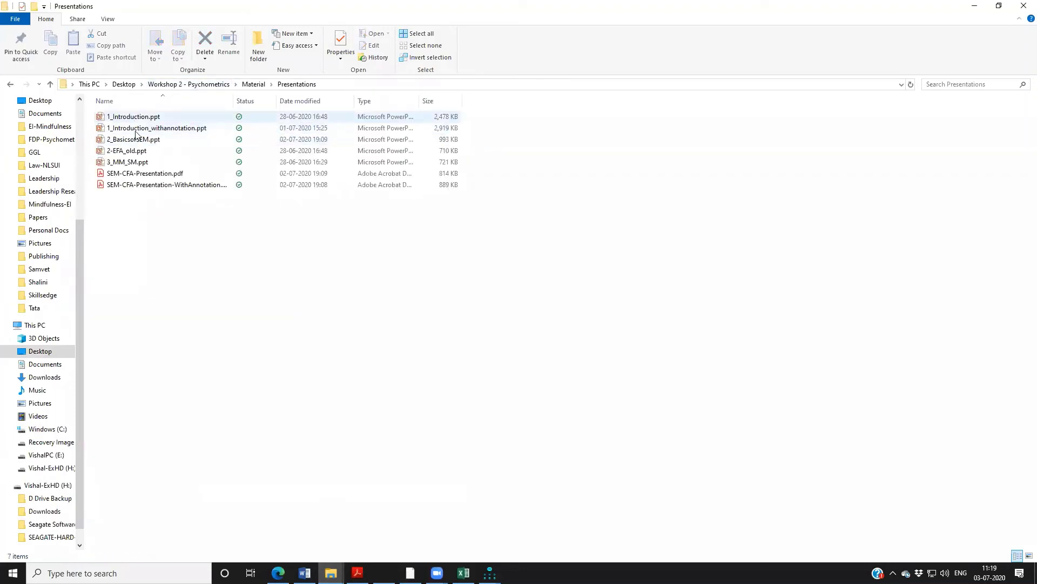
double_click(139, 130)
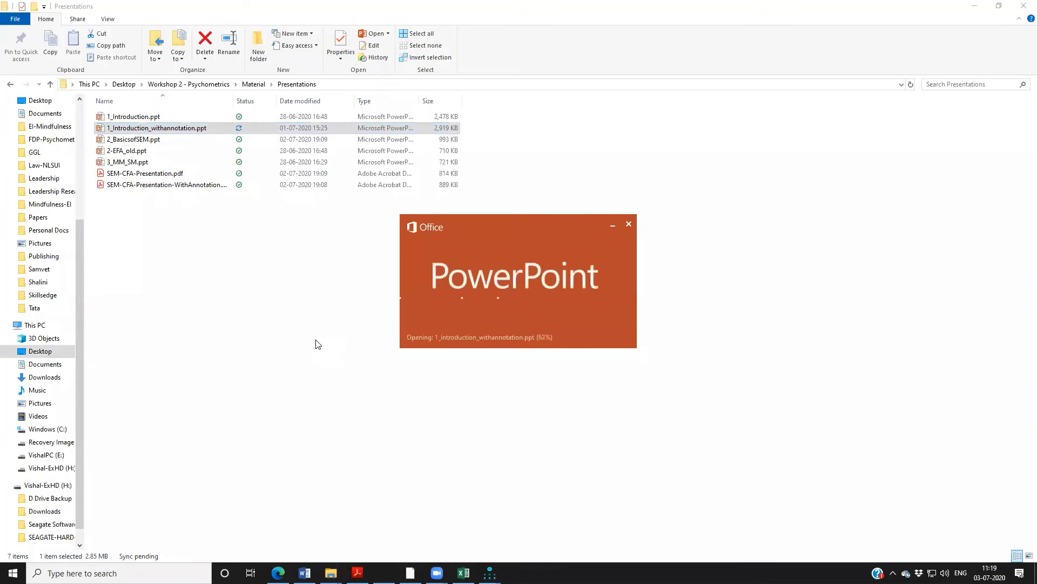
Step: Browse the presentation to slide 41, Step 3: Reliability testing, and examine its alpha formula and covariance matrix
scroll(315, 341, down, 7)
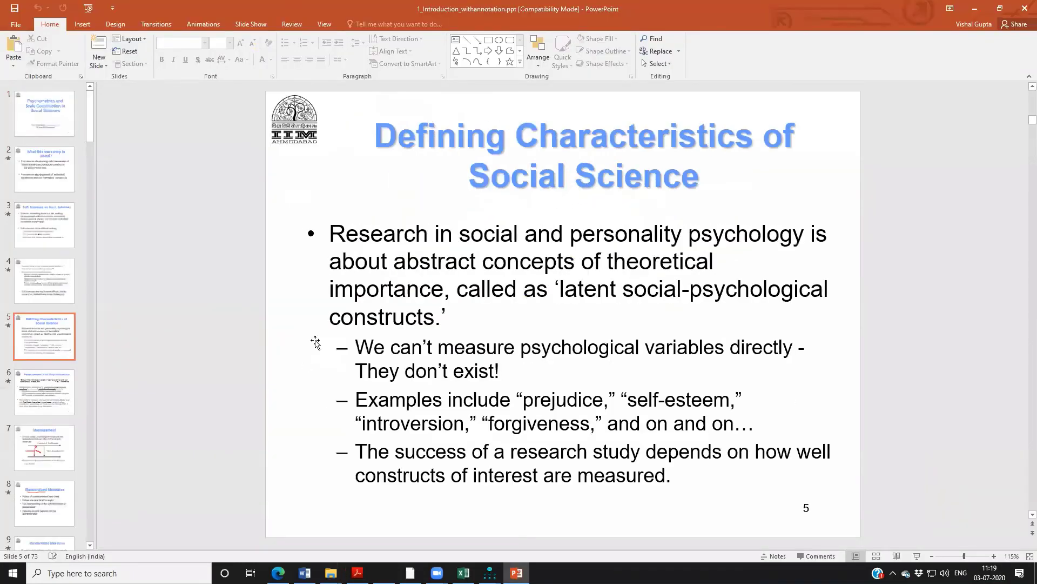
scroll(315, 340, down, 13)
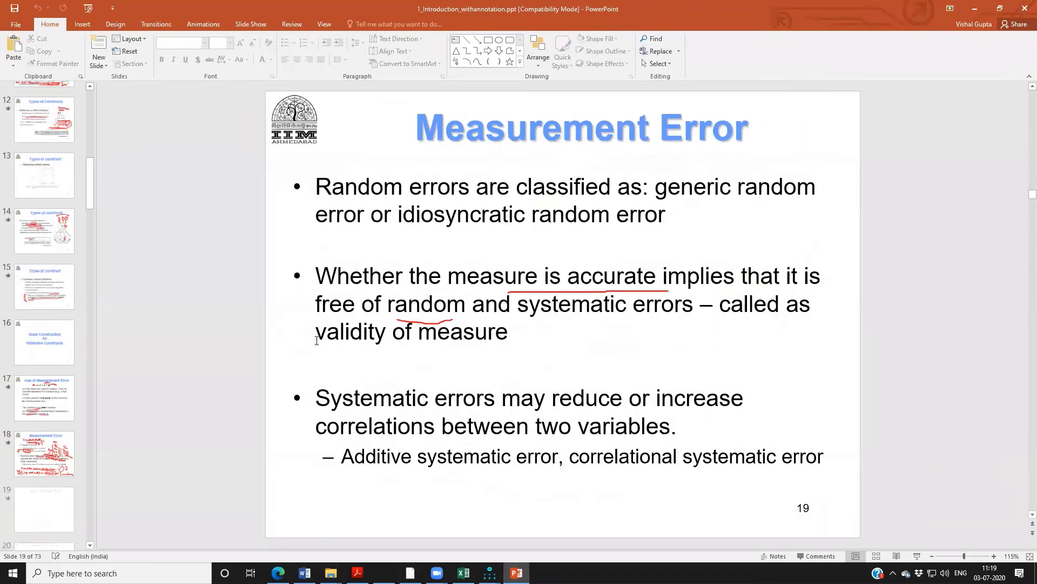
scroll(317, 342, down, 11)
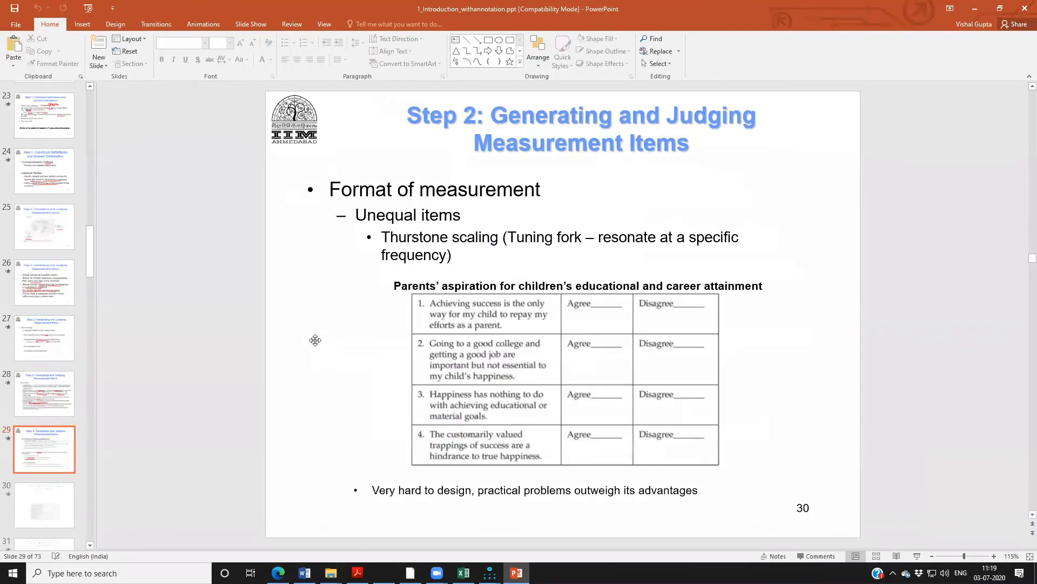
scroll(316, 341, down, 8)
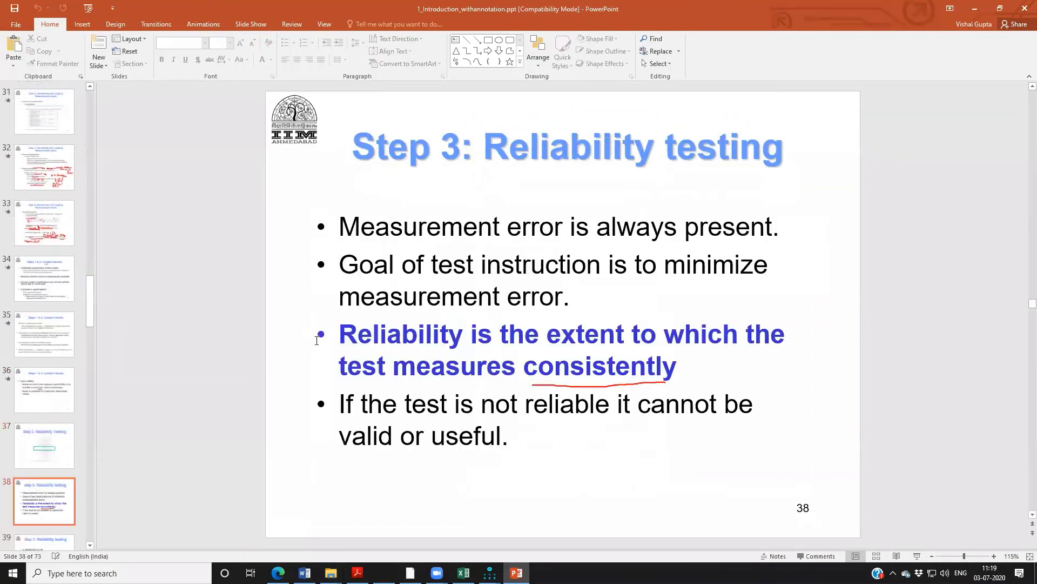
scroll(315, 342, down, 2)
scroll(316, 343, up, 1)
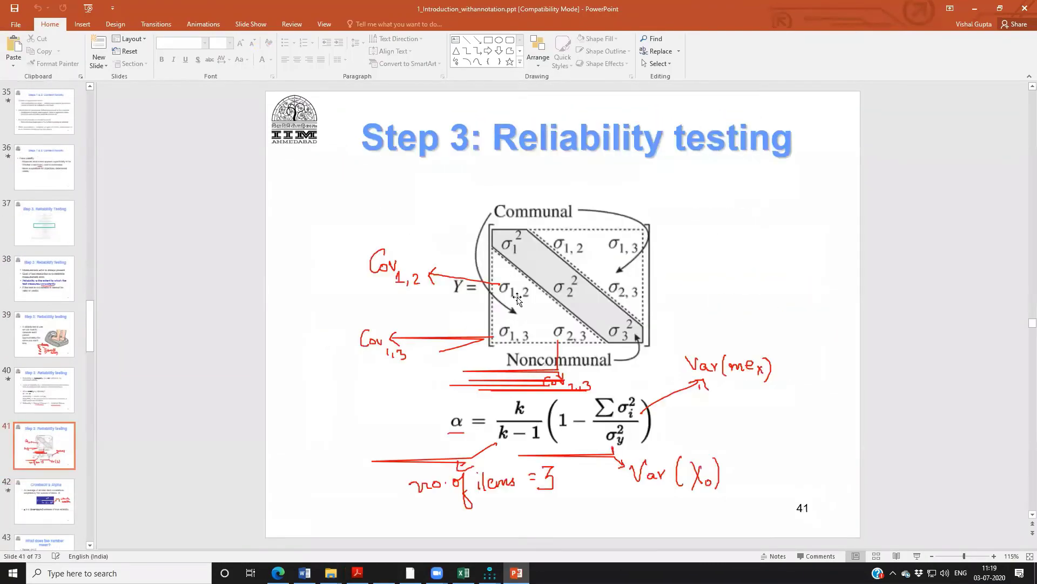